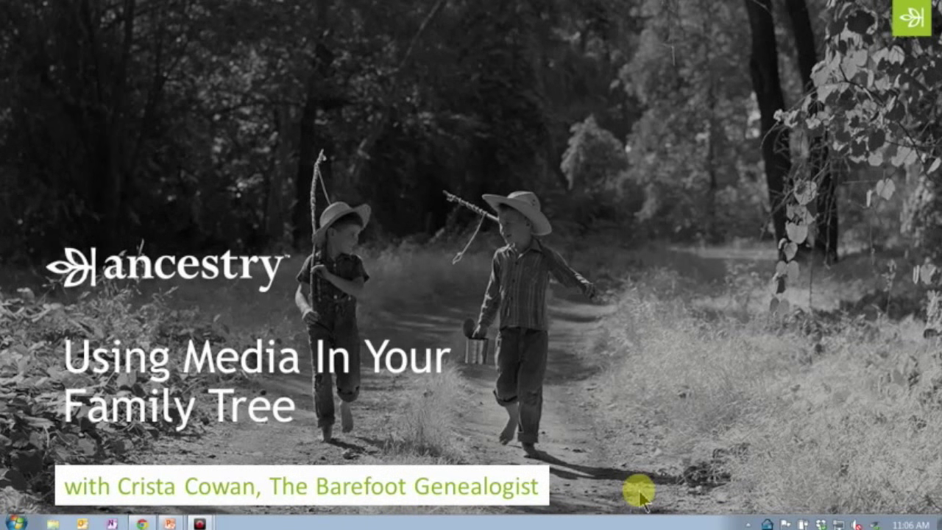
Switch to the Ancestry family tree in the browser and open its Media Gallery
key(alt+Tab)
key(alt+Tab)
key(alt+Tab)
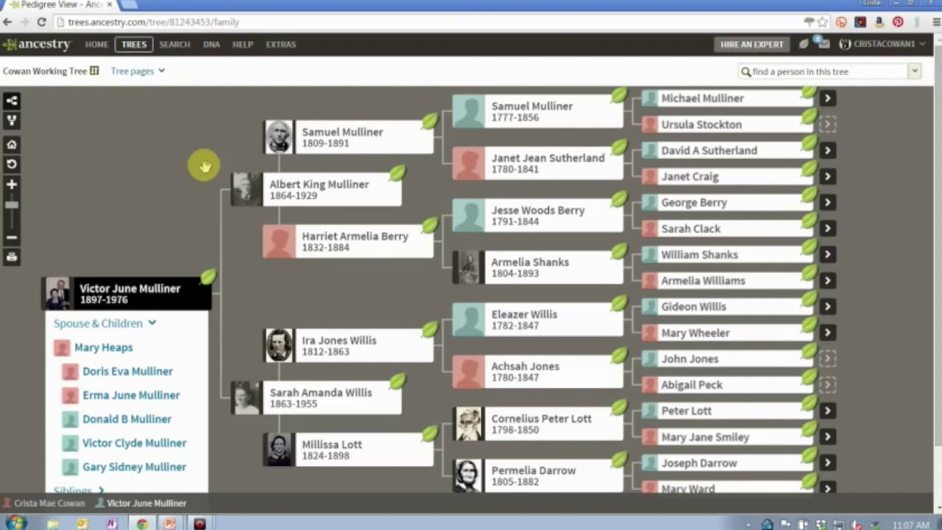
click(139, 77)
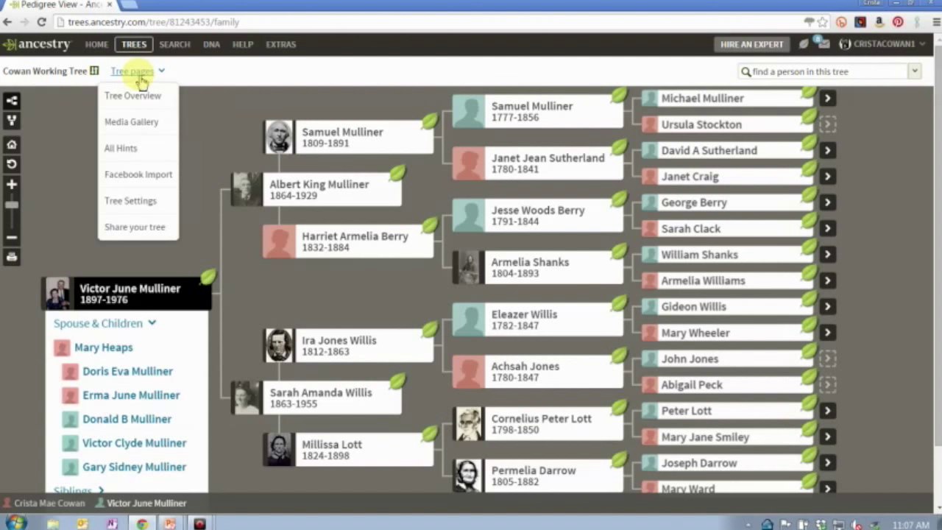
click(138, 122)
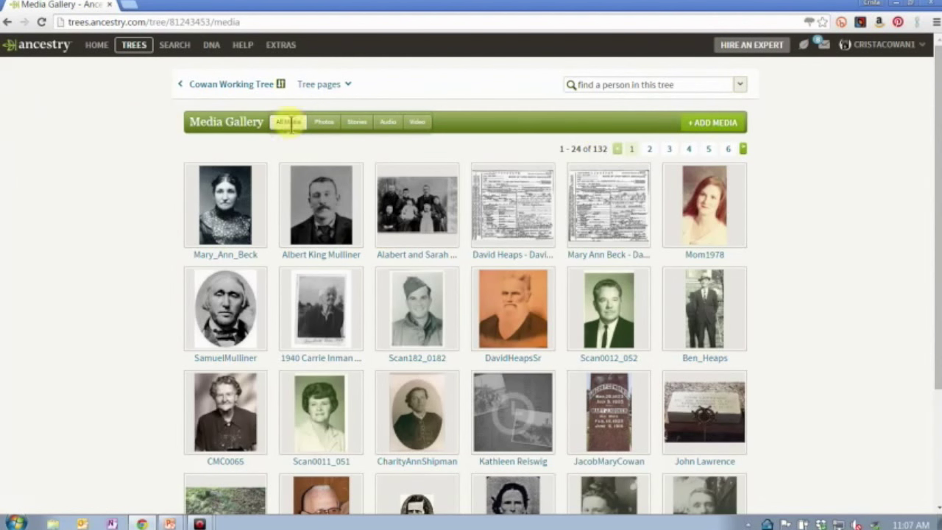
Start a media upload from the computer for the tree and open the file selection
click(733, 125)
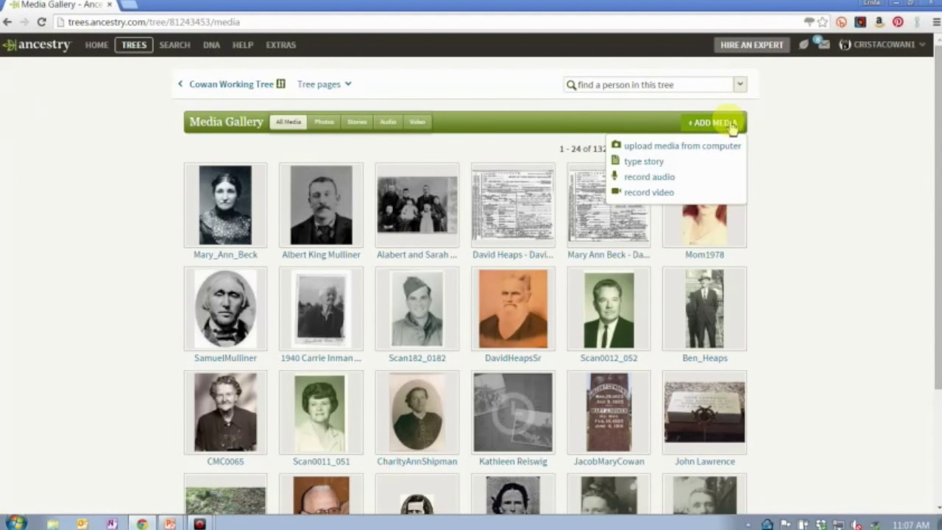
click(709, 147)
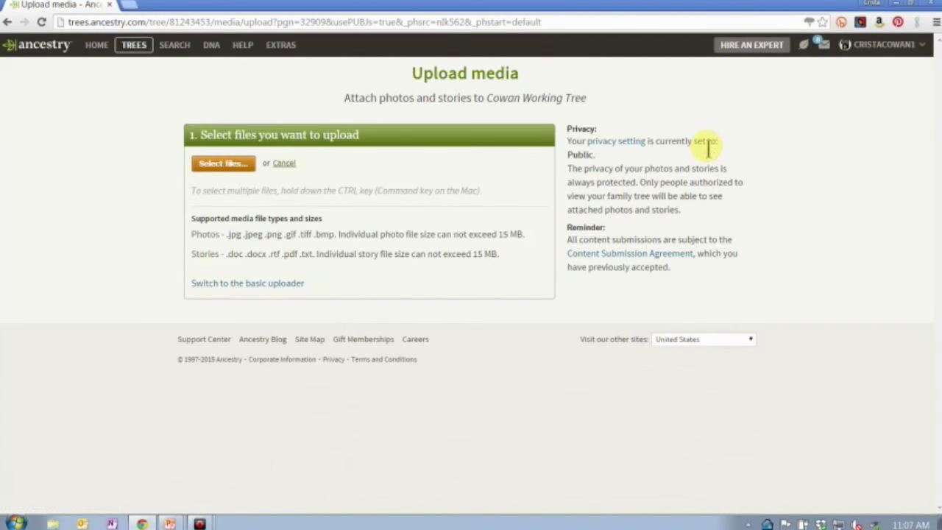
click(237, 169)
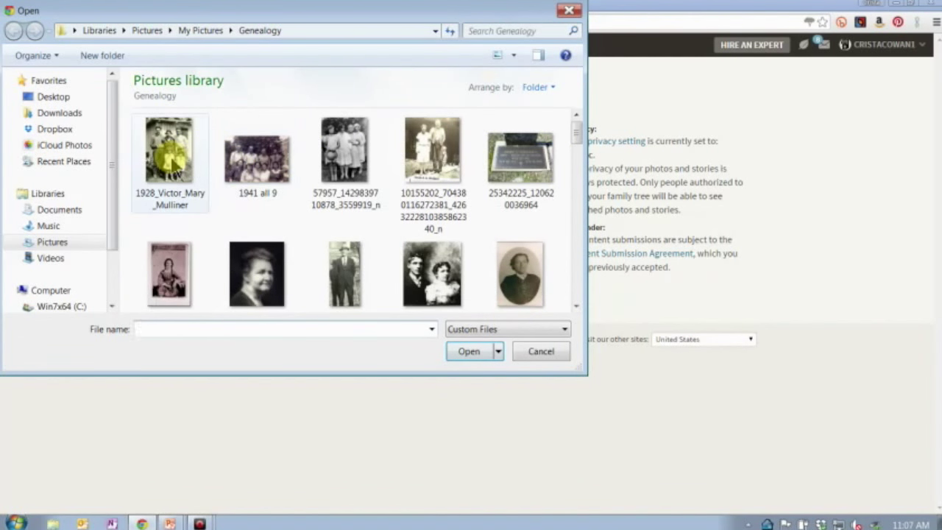
Try selecting a run of consecutive photos in the Genealogy folder, starting with the first file, for the upload
click(170, 155)
key(shift+Right)
key(shift+Right)
key(shift+Right)
key(shift+Right)
key(shift+Right)
key(shift+Right)
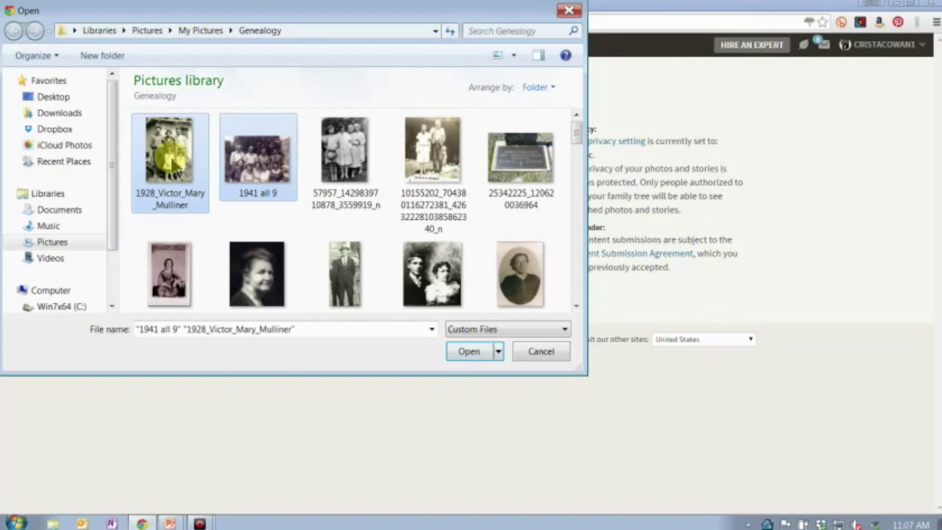
key(shift+Right)
key(shift+Right)
key(shift+Right)
key(shift+Right)
key(shift+Right)
key(shift+Right)
key(shift+Right)
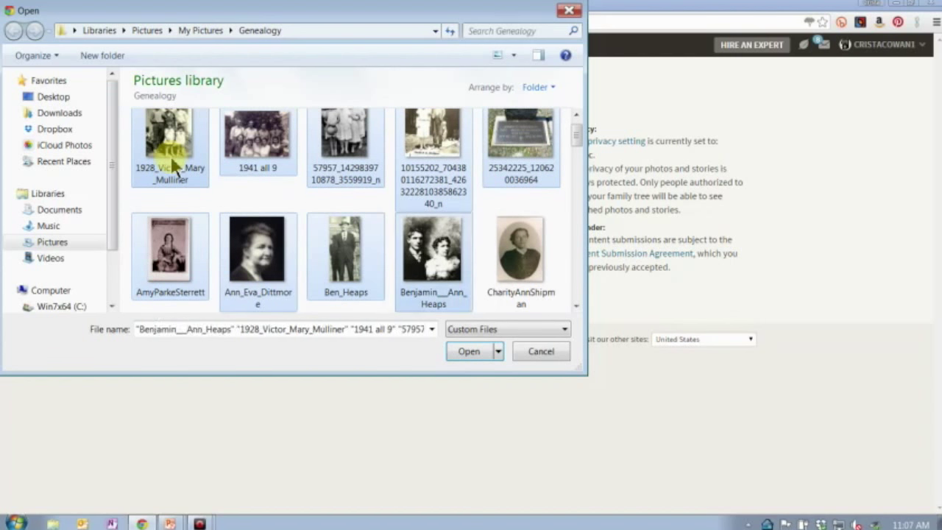
key(shift+Right)
key(shift+Right)
key(shift+Right)
key(shift+Right)
key(shift+Right)
key(shift+Right)
key(shift+Right)
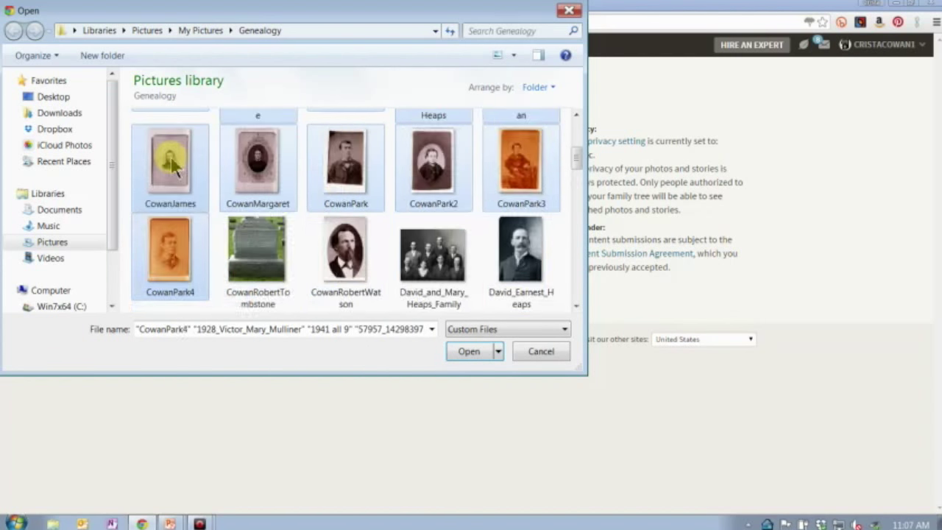
key(shift+Right)
key(shift+Right)
key(shift+Right)
key(shift+Right)
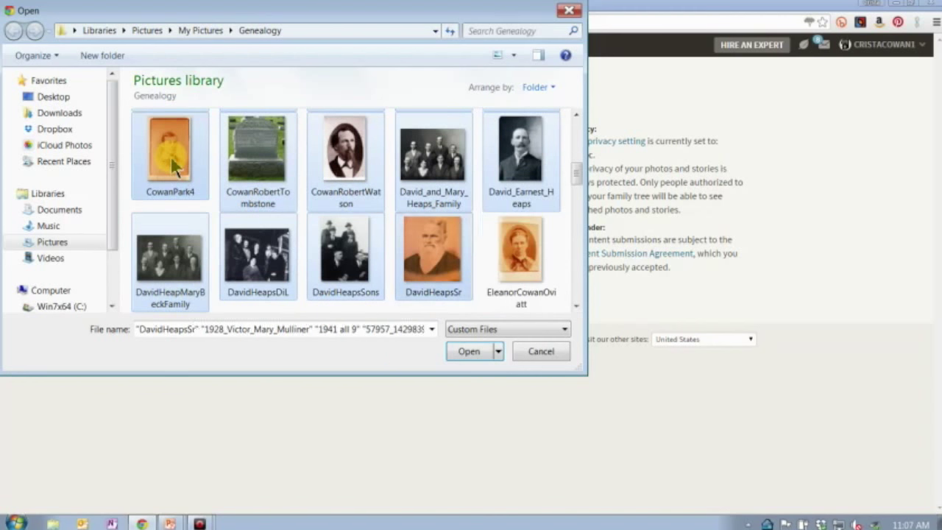
click(543, 353)
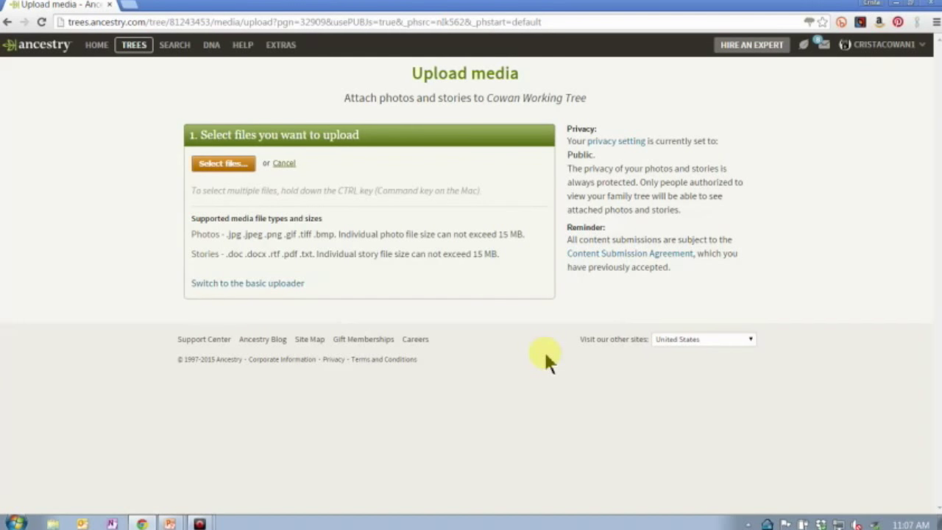
Return to the pedigree view of the family tree and reopen its Media Gallery
click(133, 46)
click(131, 72)
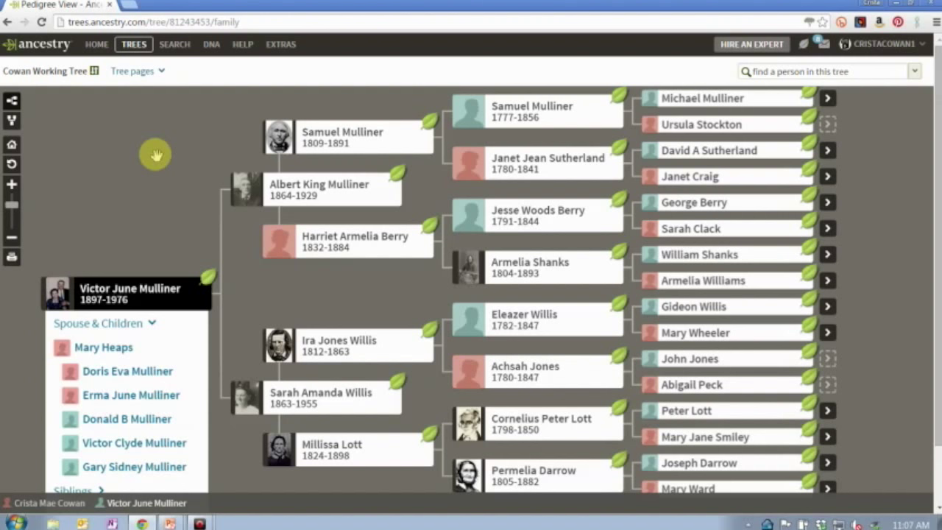
click(130, 74)
click(136, 121)
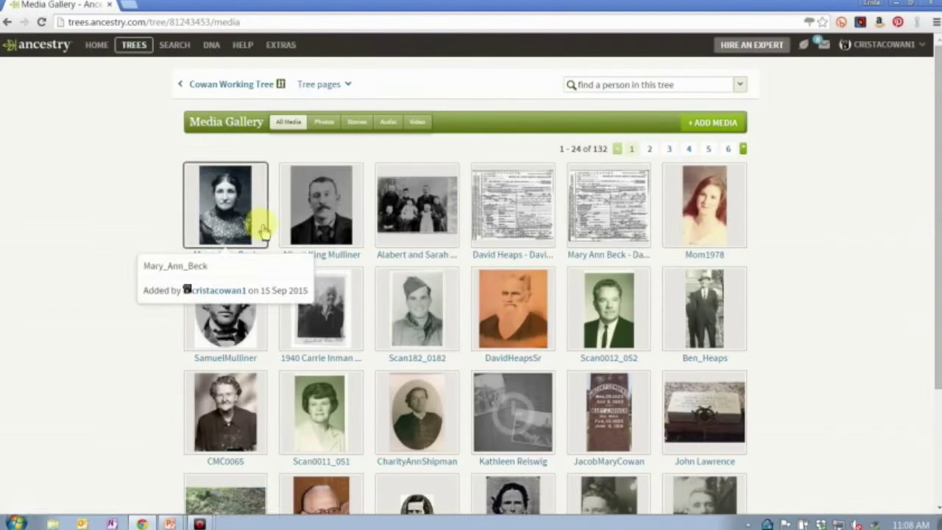
Open the family group portrait and examine its tools, comments and the tree people it is attached to
click(412, 218)
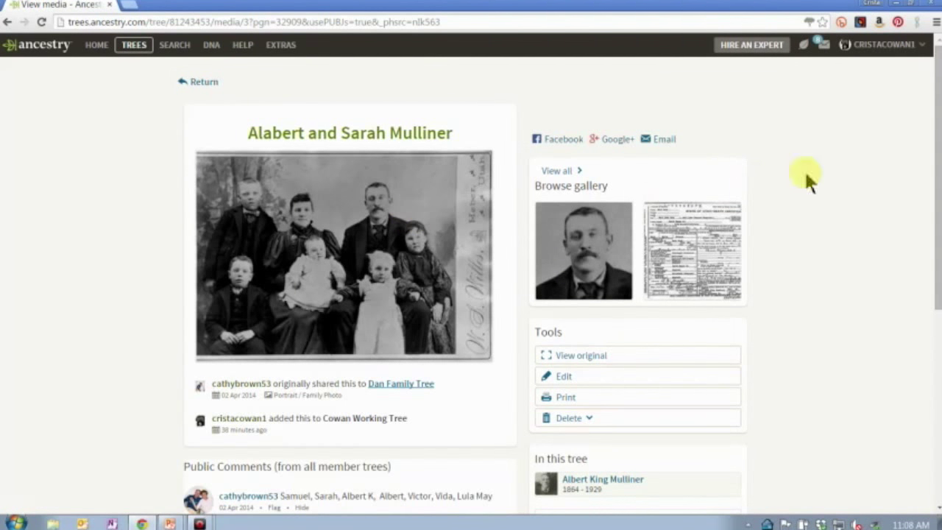
drag(940, 173, 931, 298)
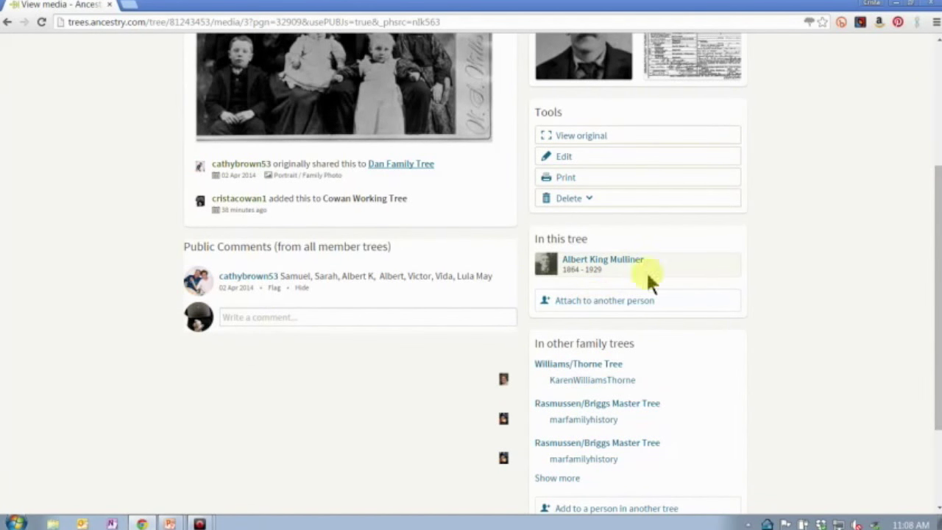
drag(934, 177, 935, 64)
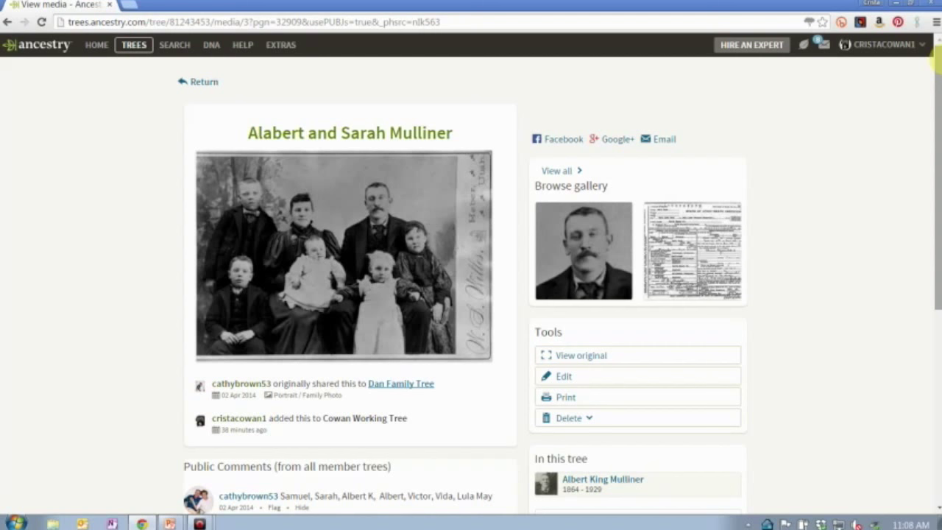
Go back to the pedigree and open the Gallery on the profile of the focus person's father (1864-1929)
click(131, 51)
click(124, 69)
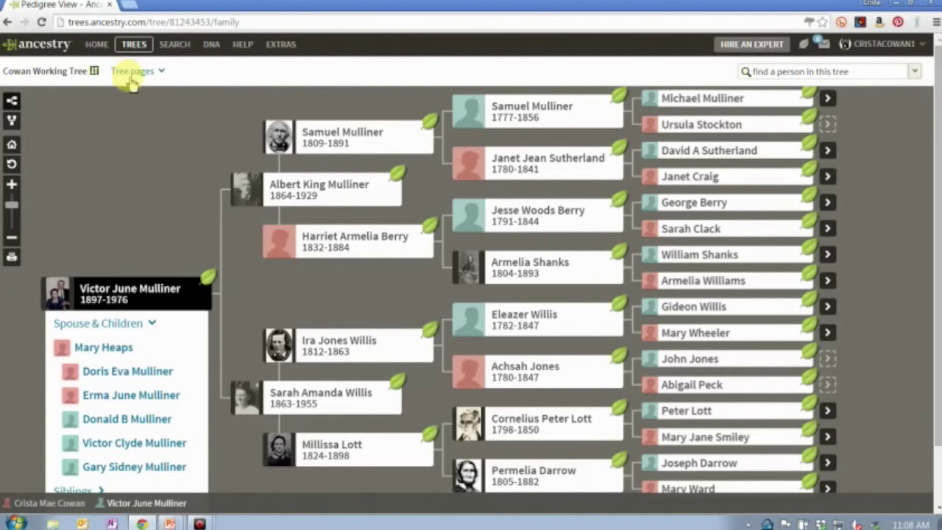
click(287, 197)
click(333, 195)
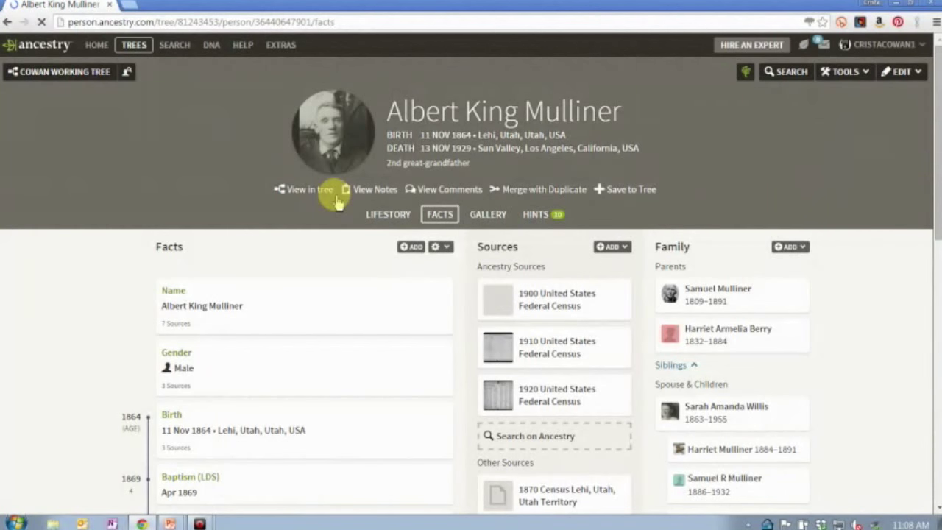
click(486, 215)
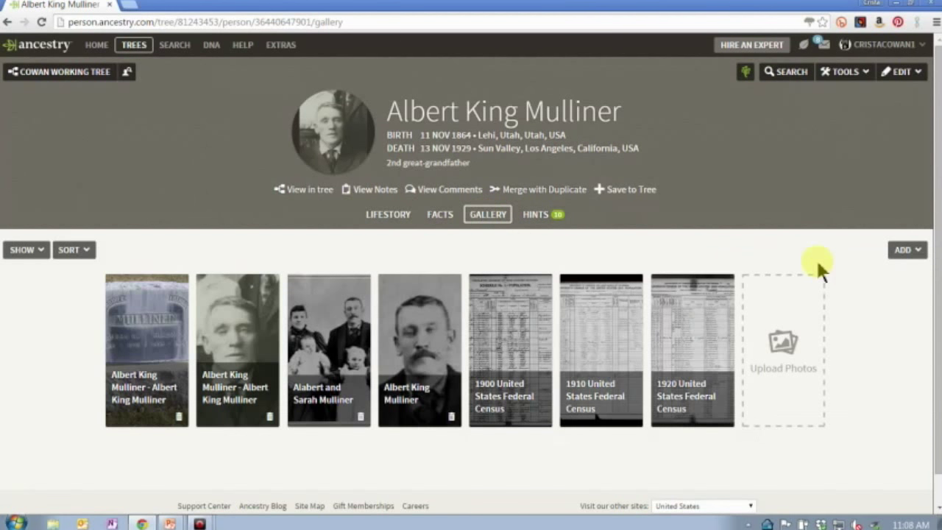
View the photo upload page through the Upload Photos placeholder and return to the ancestor's gallery
drag(936, 148, 939, 205)
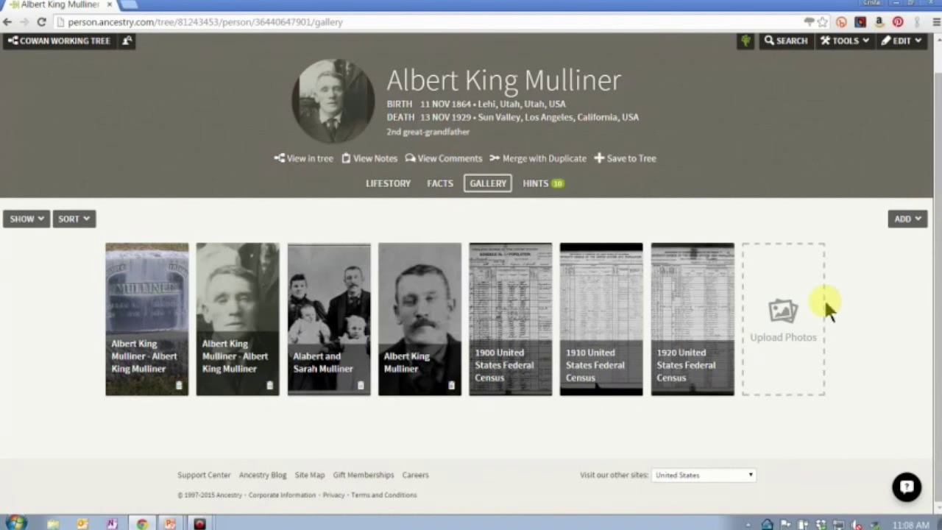
click(783, 323)
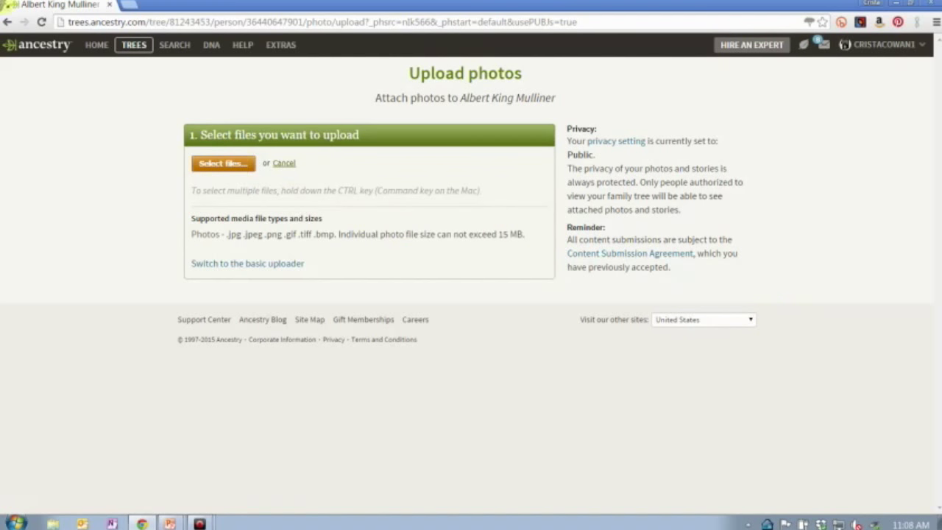
click(9, 22)
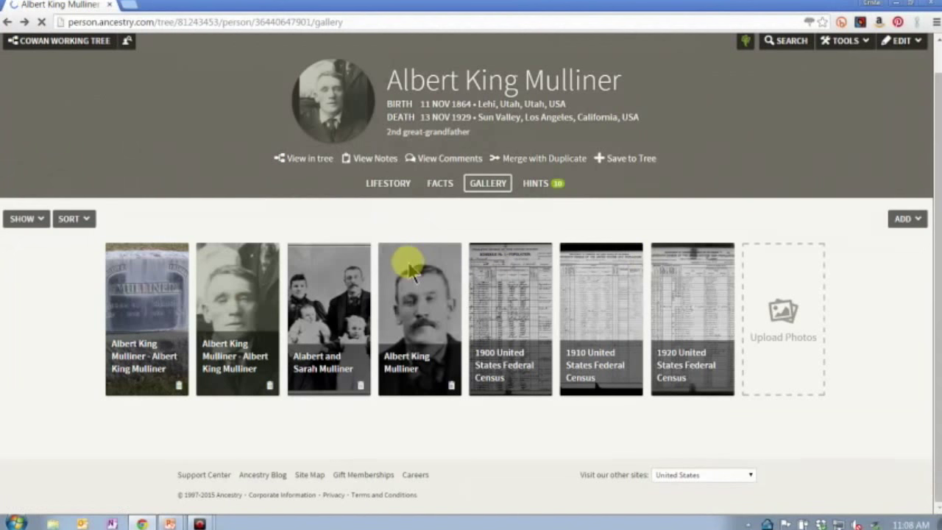
Review the gallery's options for adding media, visit the Upload Photos page through them, and return to the gallery
click(913, 219)
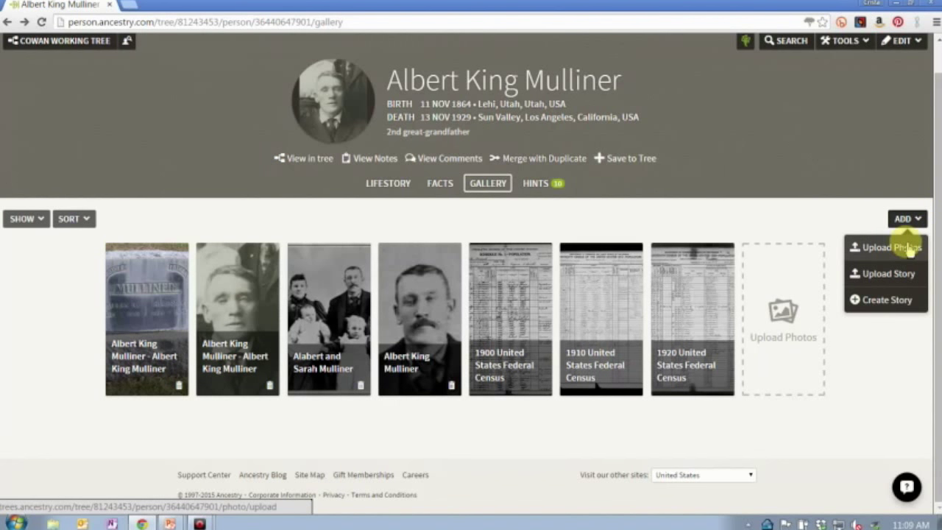
click(911, 248)
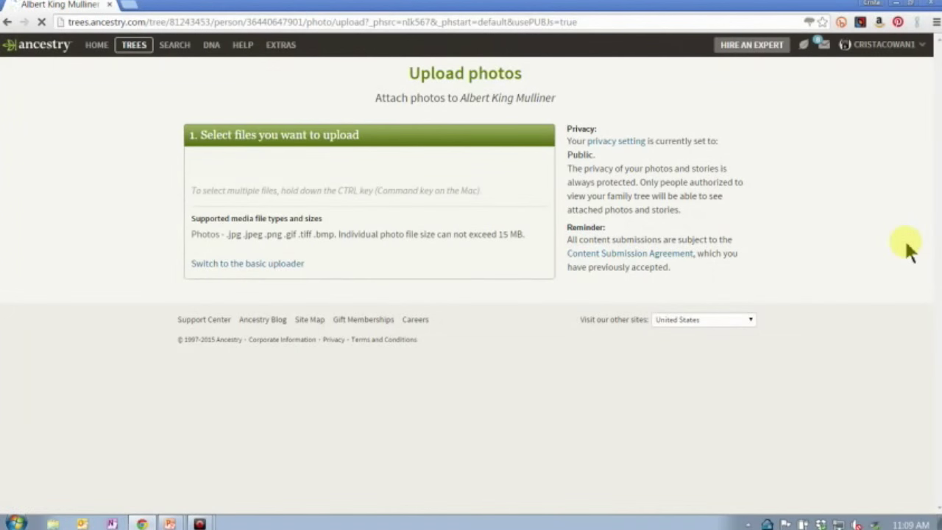
click(8, 22)
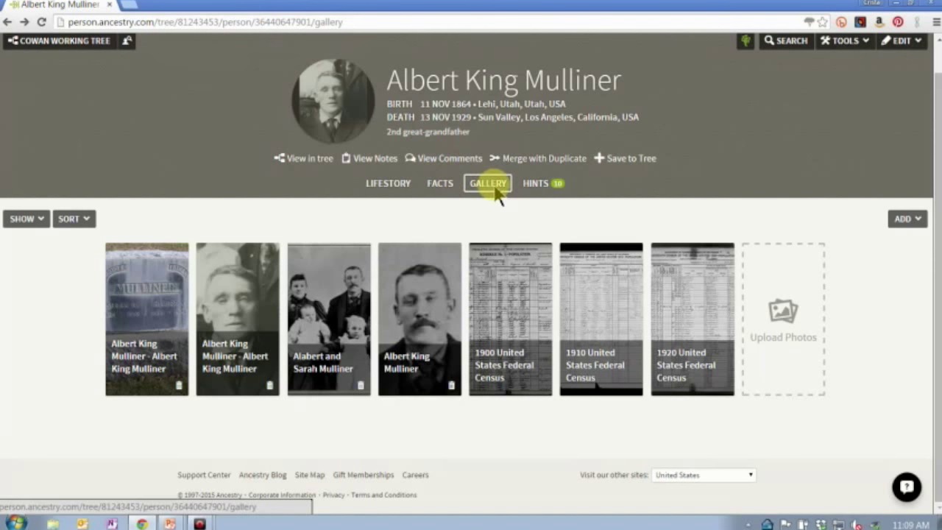
click(913, 226)
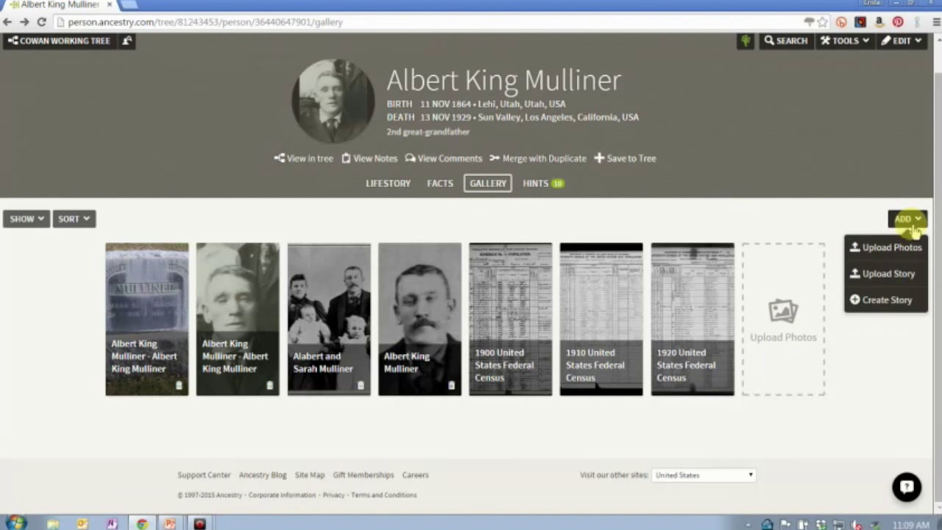
click(848, 219)
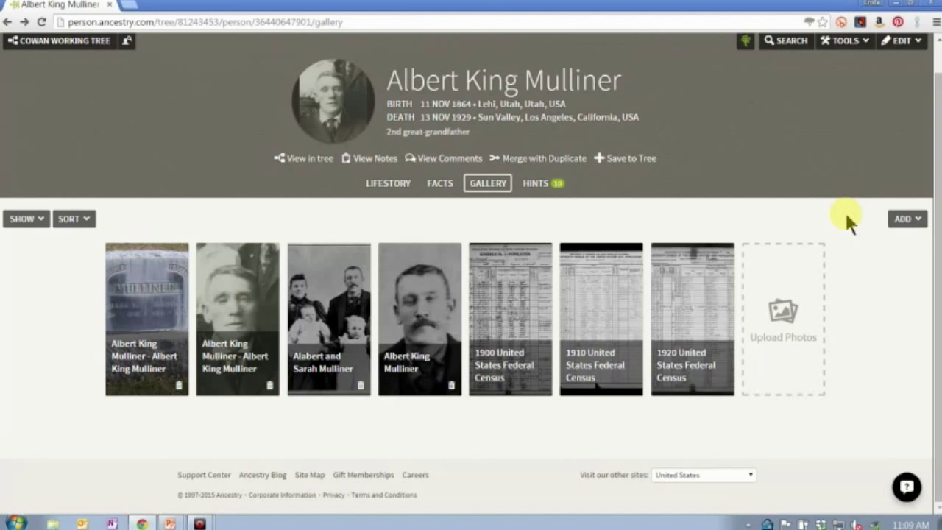
Attach the gravestone member photo dated 2/26/2011 from the ancestor's hints to the profile
scroll(847, 219, up, 1)
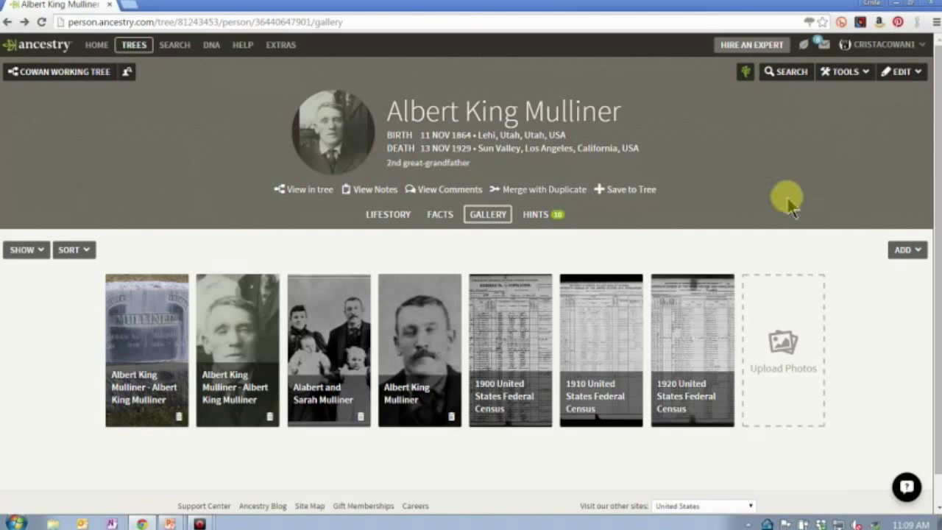
click(541, 216)
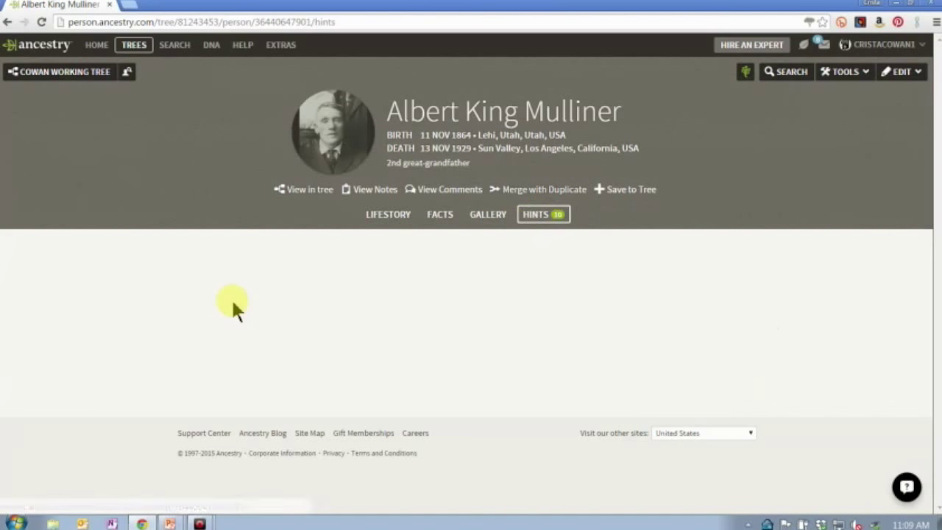
scroll(231, 301, down, 12)
scroll(231, 298, down, 1)
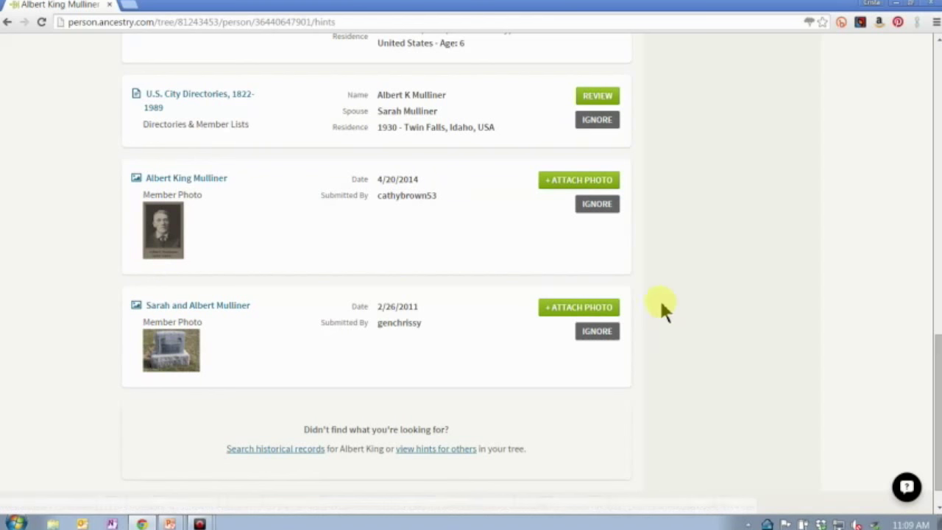
click(600, 315)
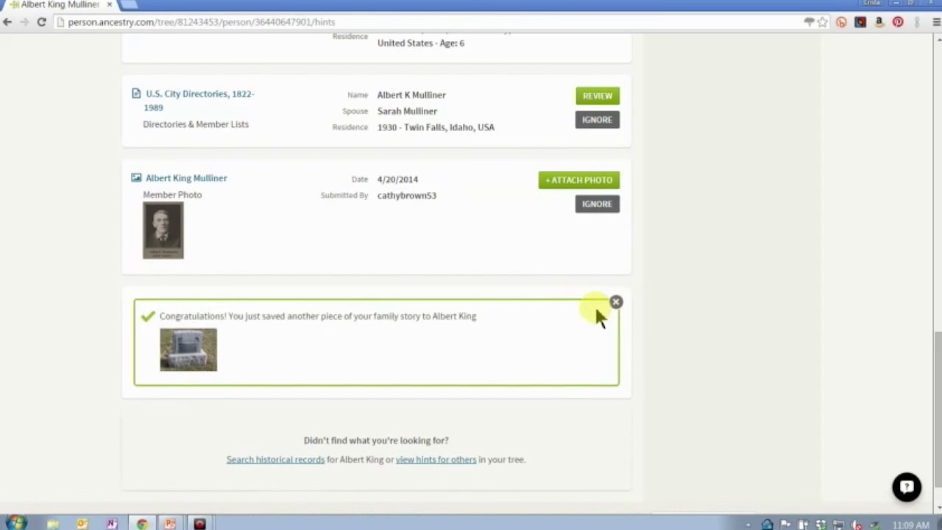
Return to the ancestor's gallery and remove the duplicate gravestone photo, the first item shown
scroll(596, 310, up, 10)
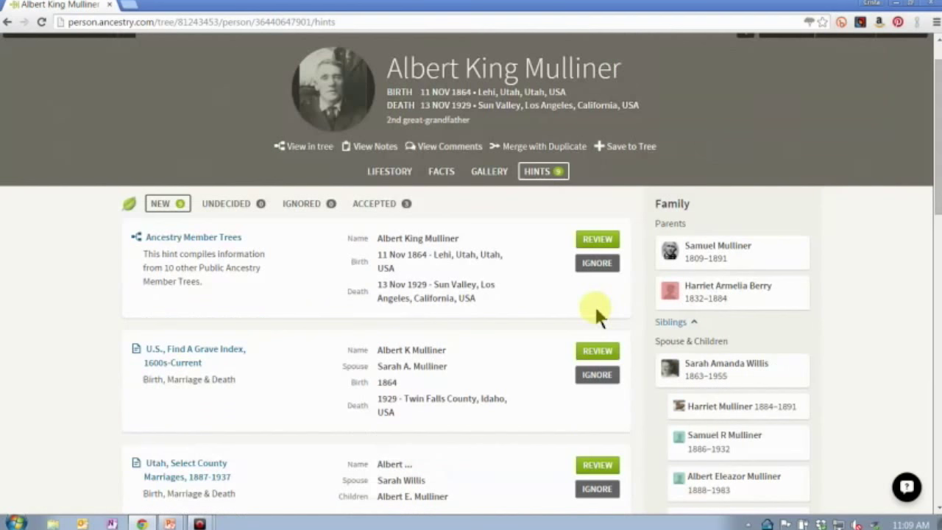
click(484, 170)
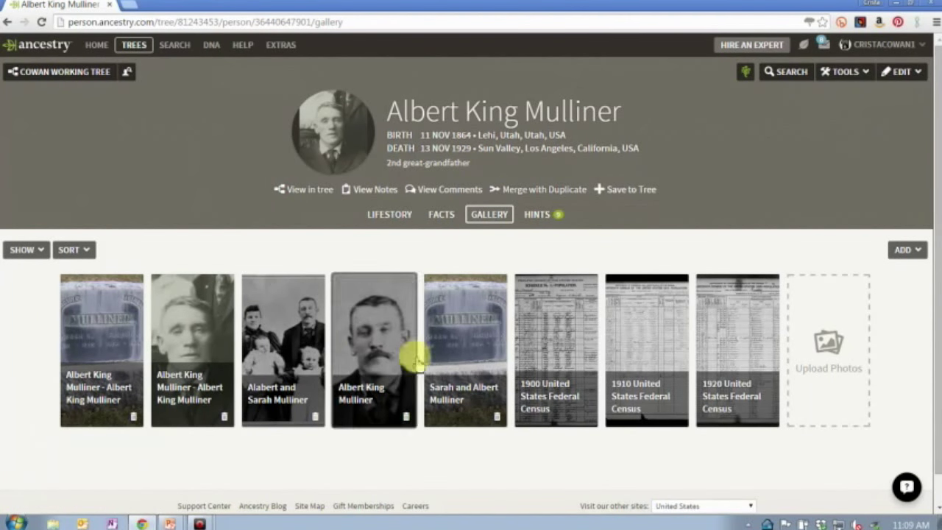
click(134, 417)
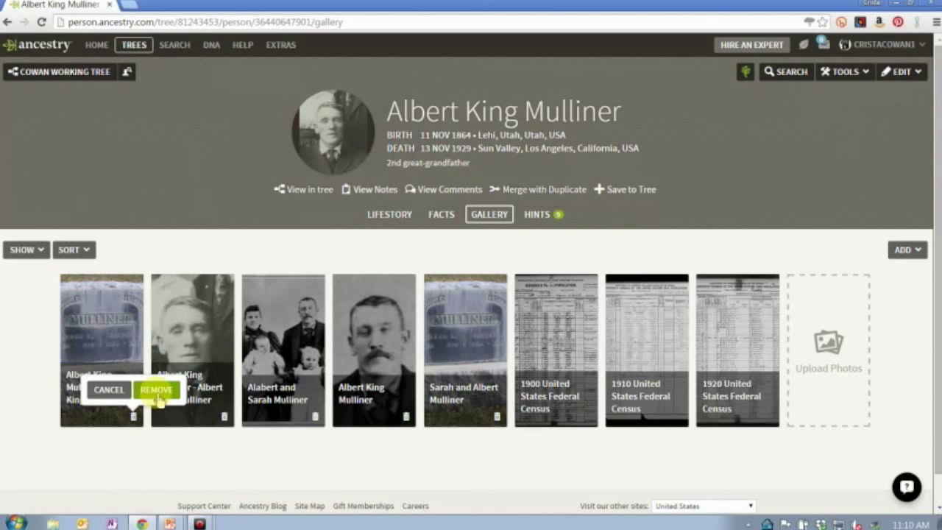
click(157, 392)
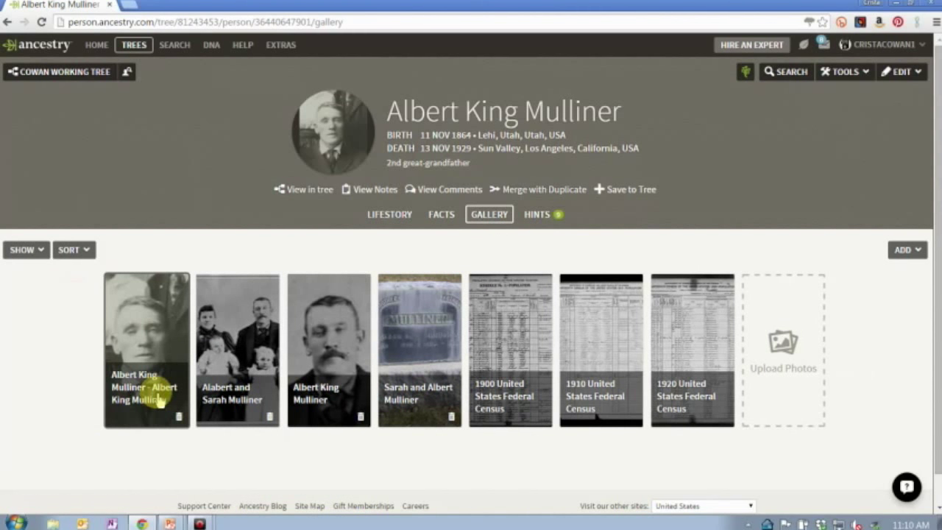
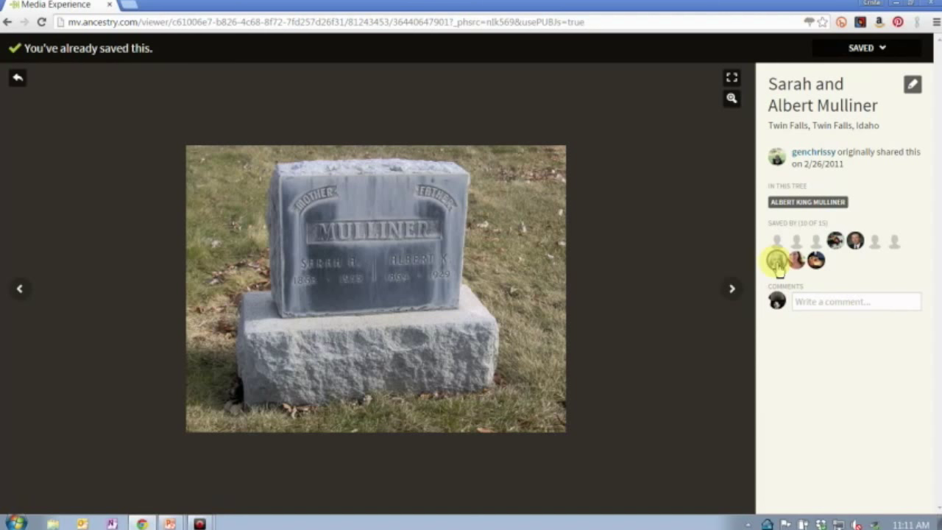
Activate the comment field of the gravestone photo and switch to the PowerPoint slide show
click(853, 302)
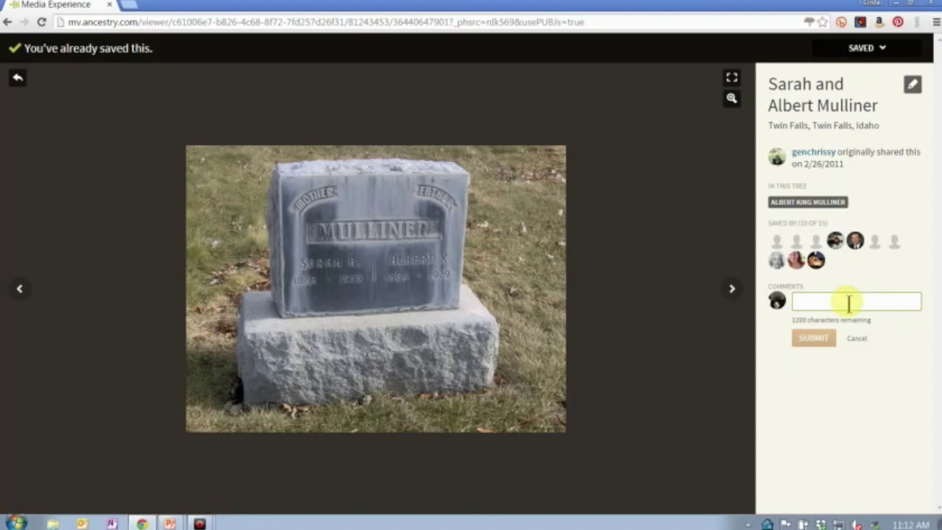
key(alt+Tab)
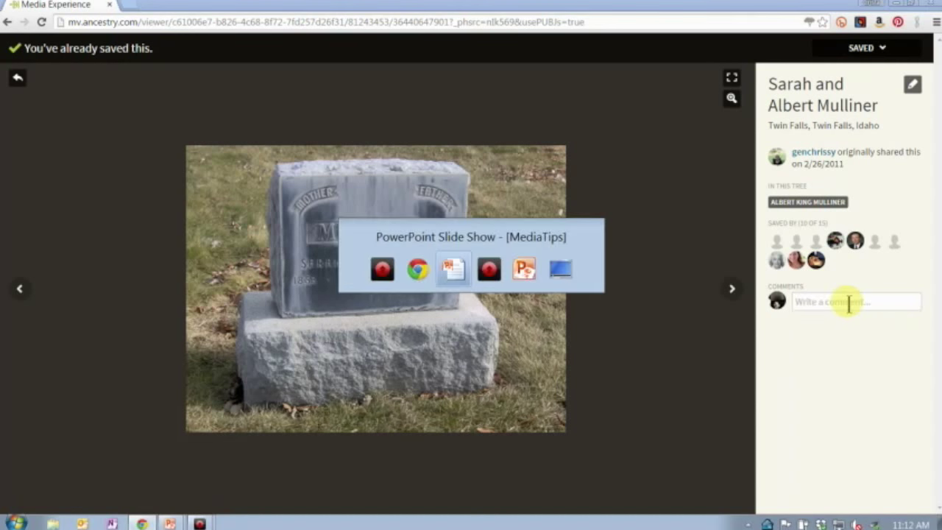
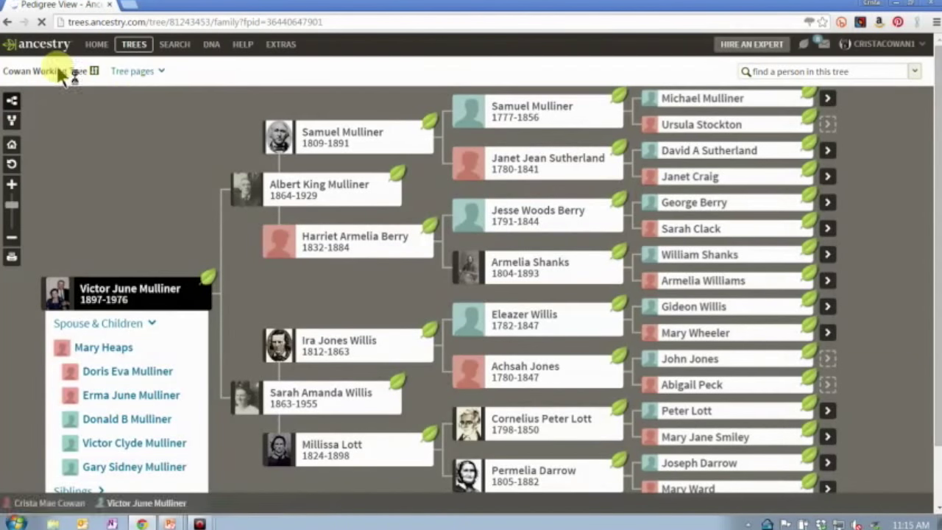
Open the tree's Media Gallery and browse forward to page 5, returning to page 4
click(135, 74)
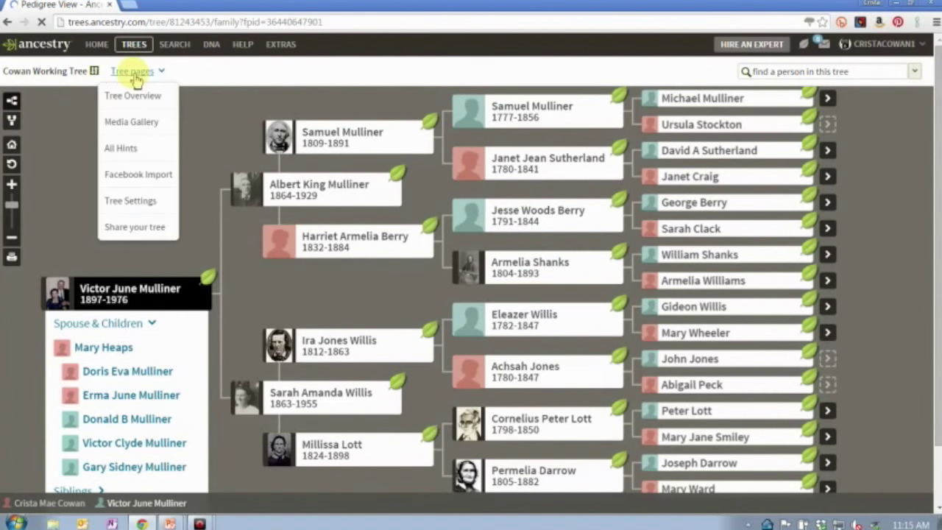
click(131, 119)
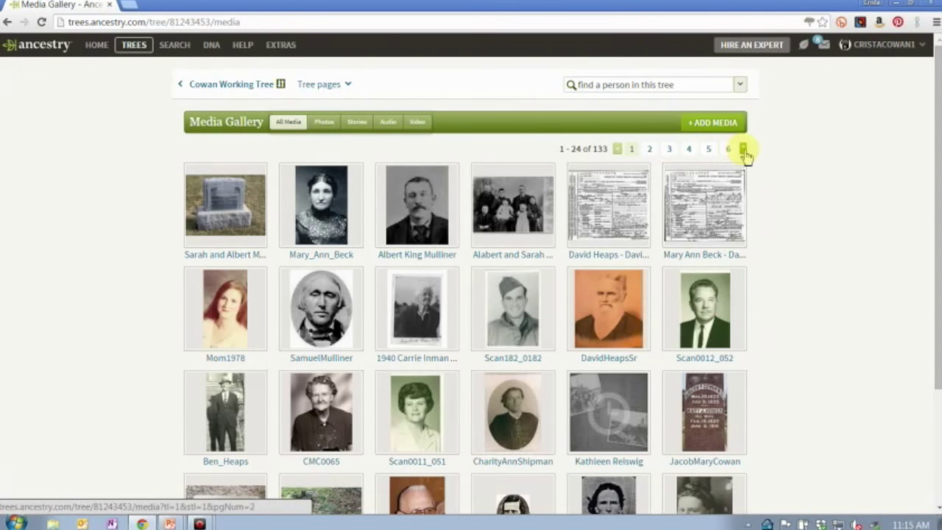
click(744, 149)
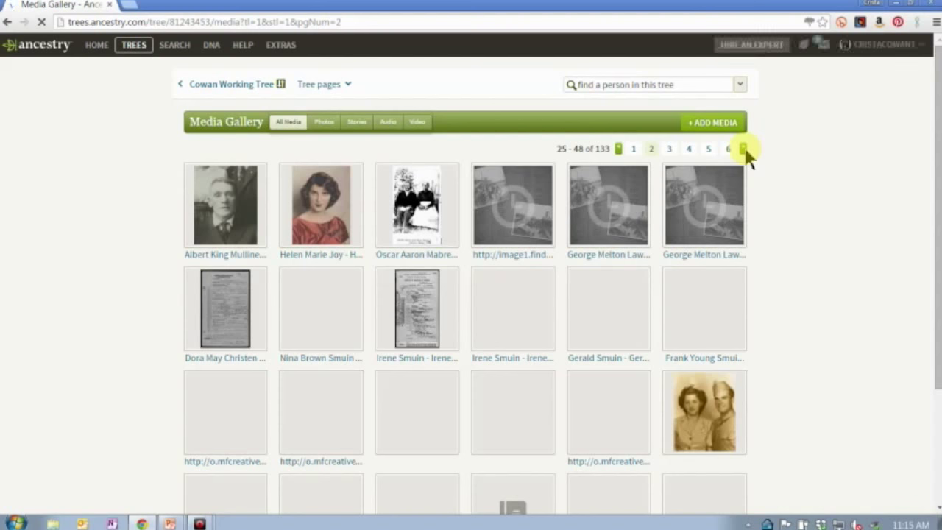
click(745, 149)
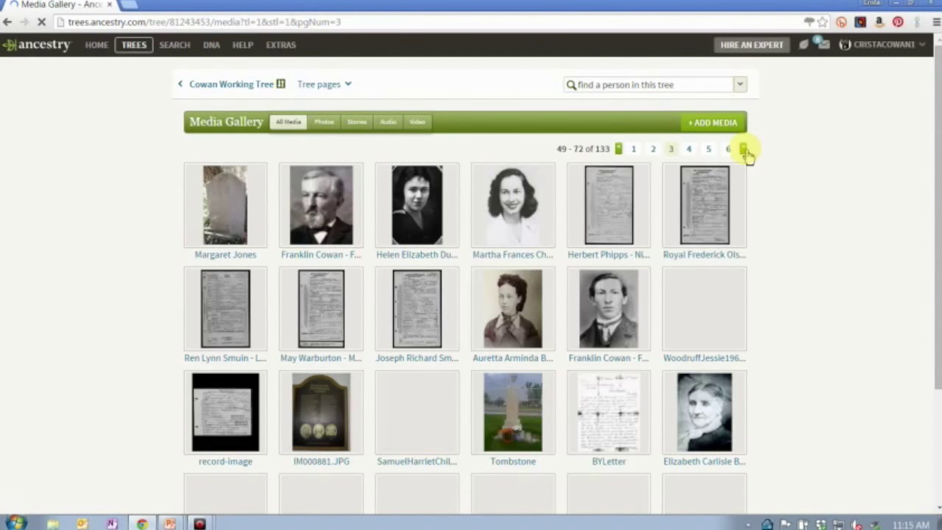
click(744, 150)
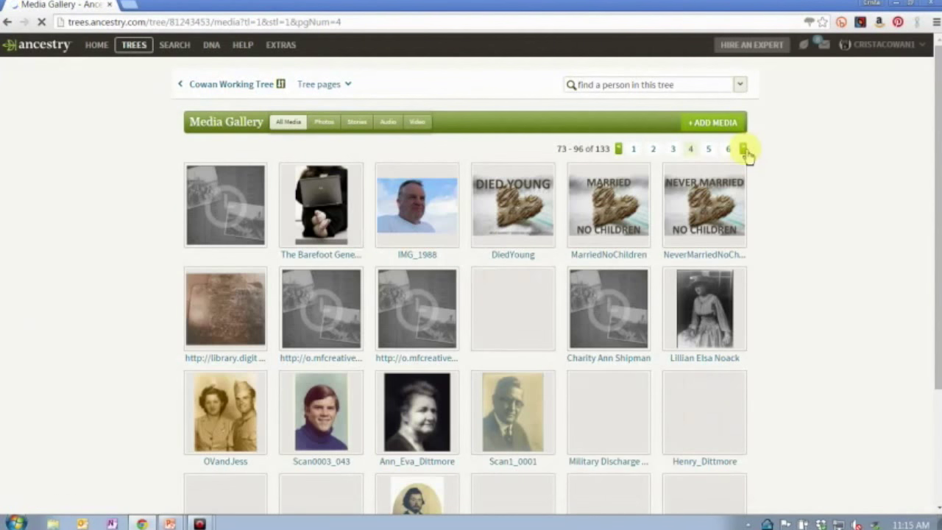
click(744, 149)
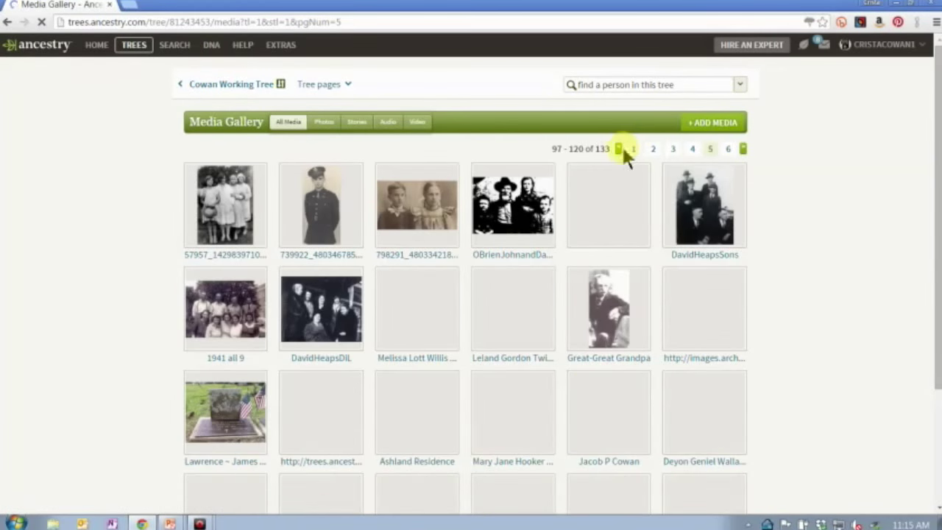
click(619, 150)
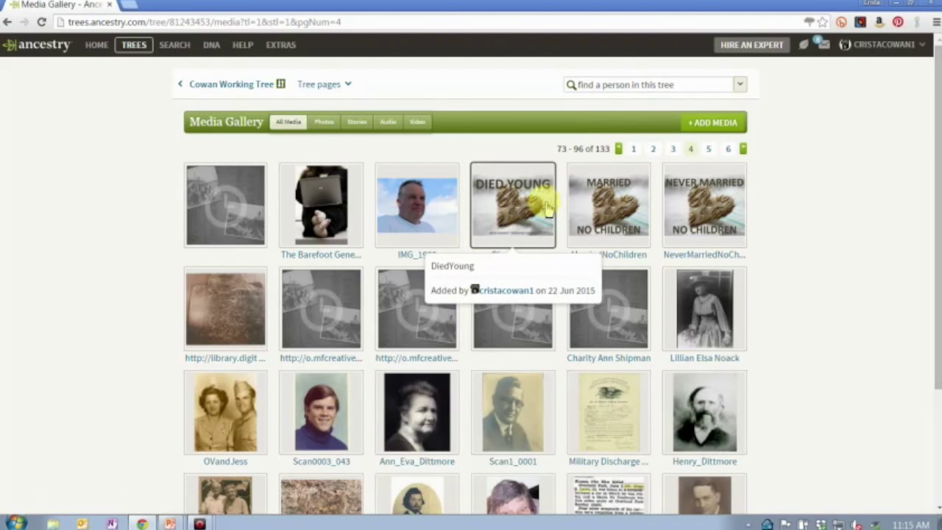
Examine the NeverMarriedNoChildren image and the list of people it is attached to, and return to the Media Gallery
click(681, 216)
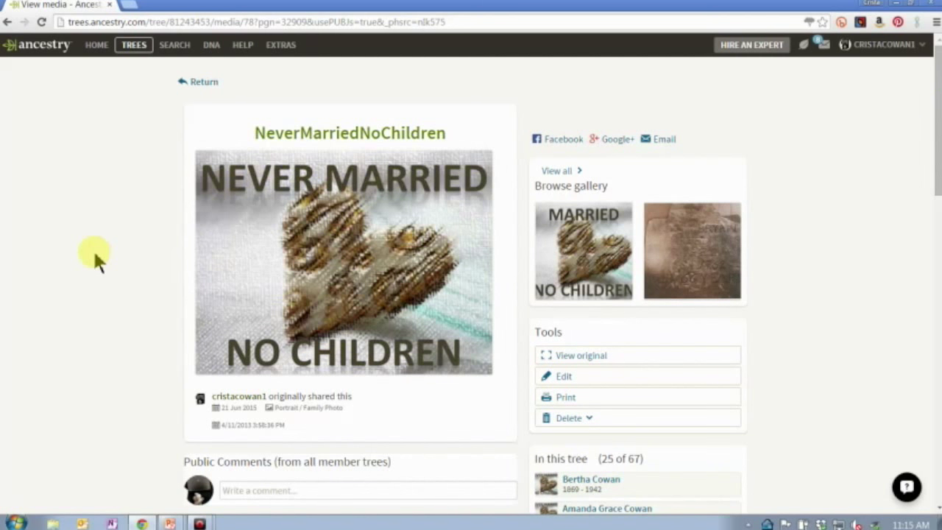
drag(933, 80, 935, 185)
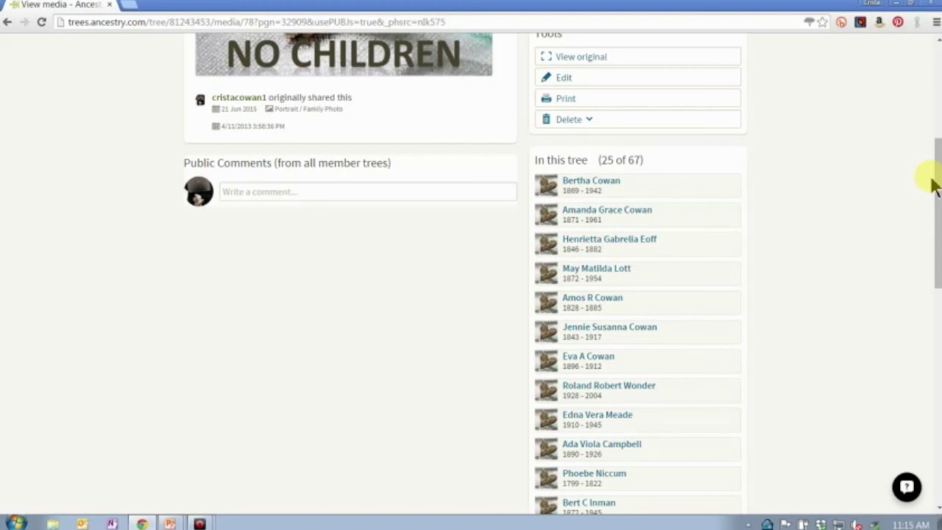
drag(932, 180, 915, 390)
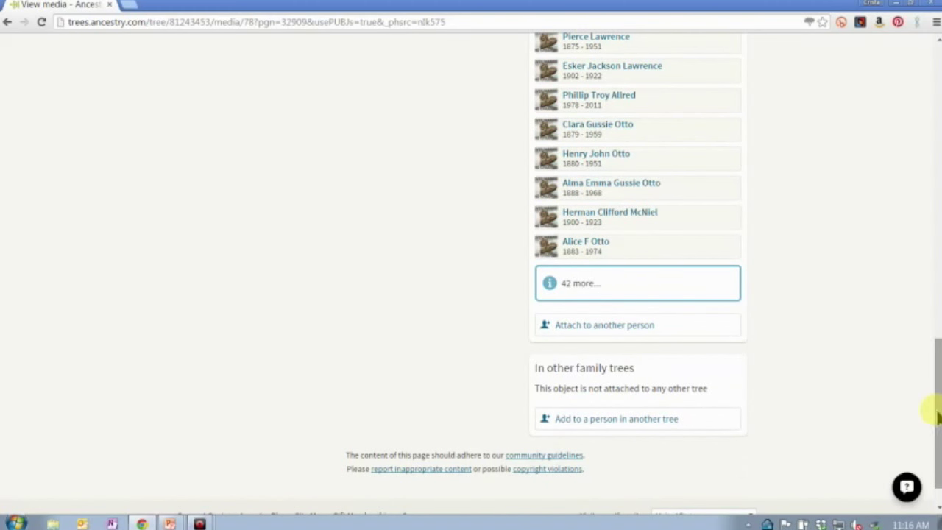
drag(935, 410, 936, 111)
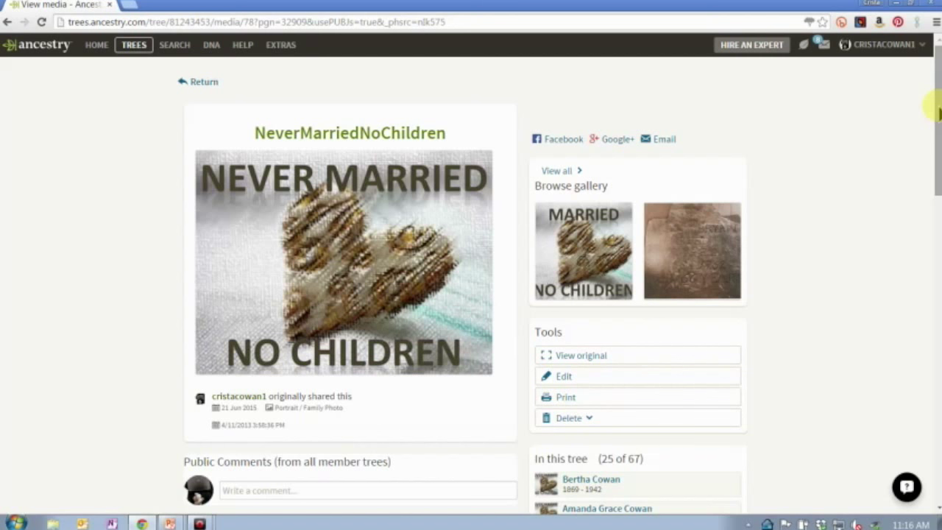
click(208, 85)
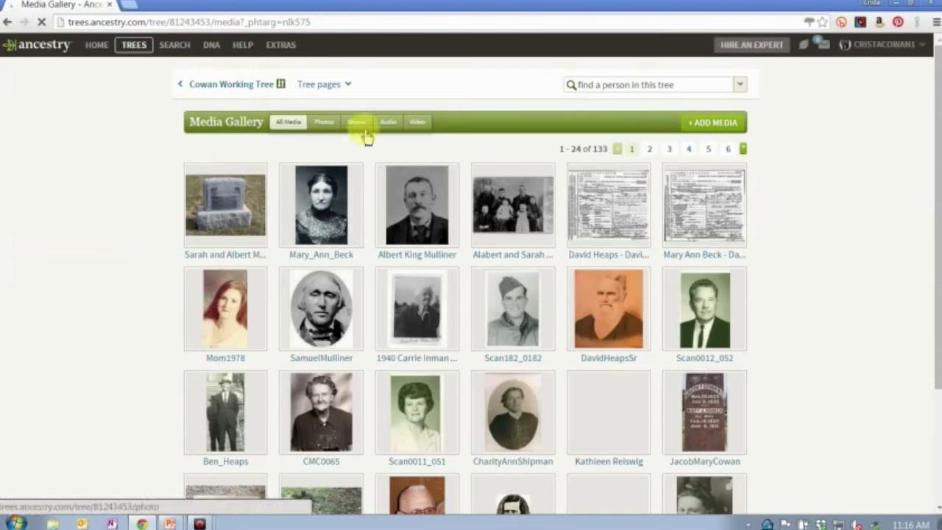
View the MarriedNoChildren image from page 4 of the Media Gallery and return to the gallery
click(692, 152)
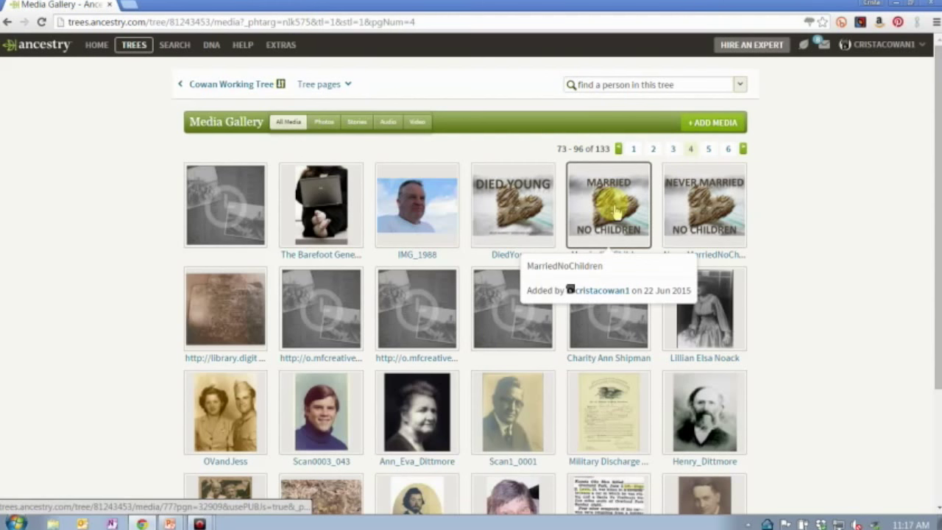
mouse_move(582, 209)
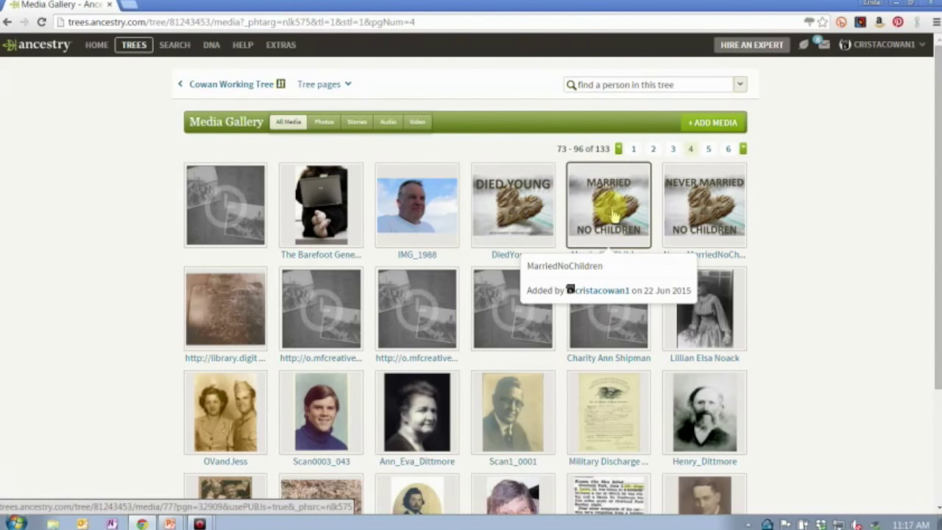
click(642, 234)
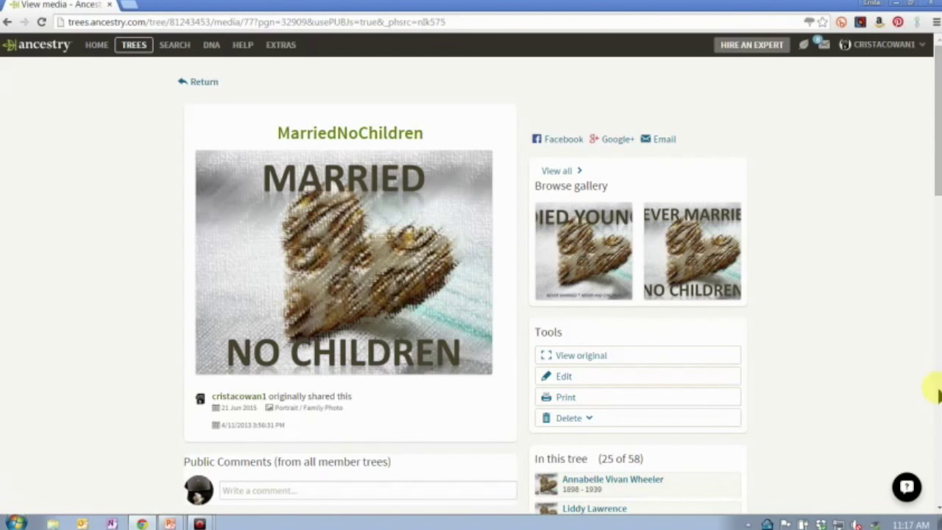
click(204, 82)
Reveal the fourth best practice in the PowerPoint slide show and switch back to the Ancestry Media Gallery in Chrome
key(alt+Tab)
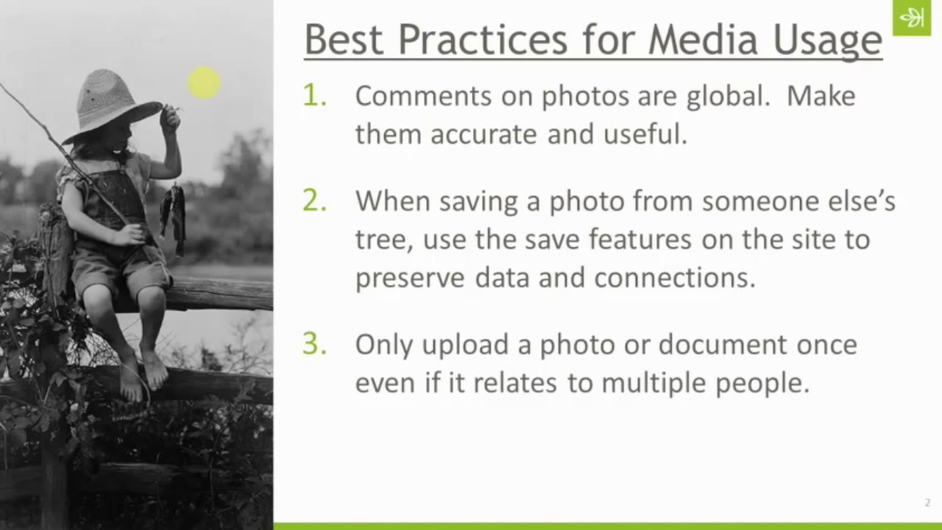
key(Right)
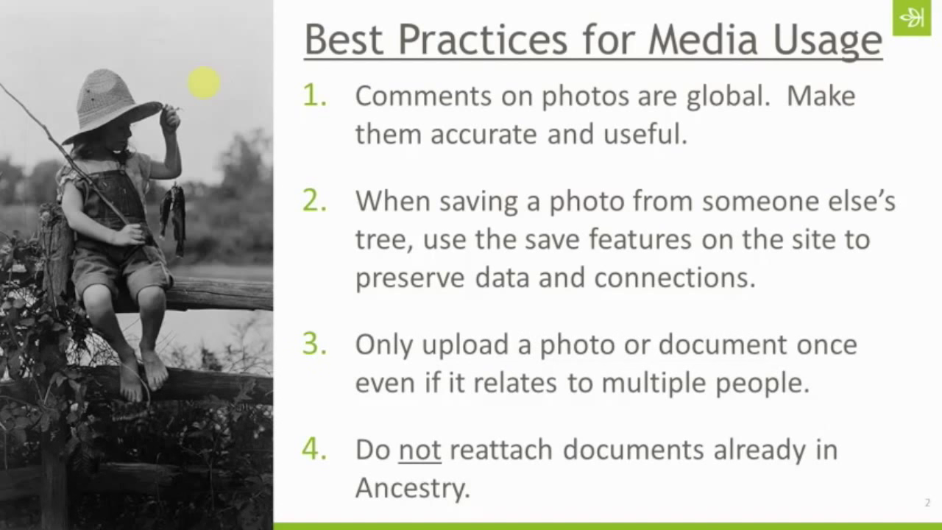
key(alt+Tab)
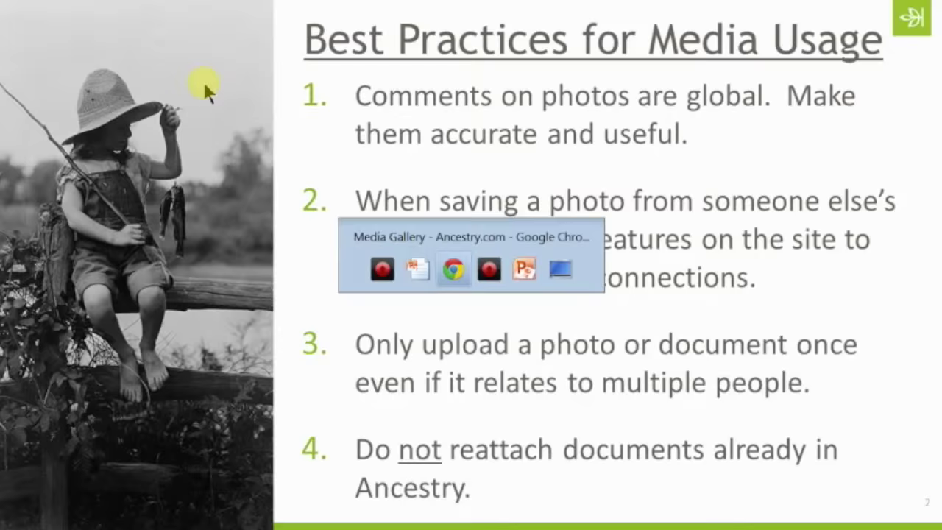
Return to the pedigree, review the sources on the profile of the focus person's father, and show his gallery
click(210, 84)
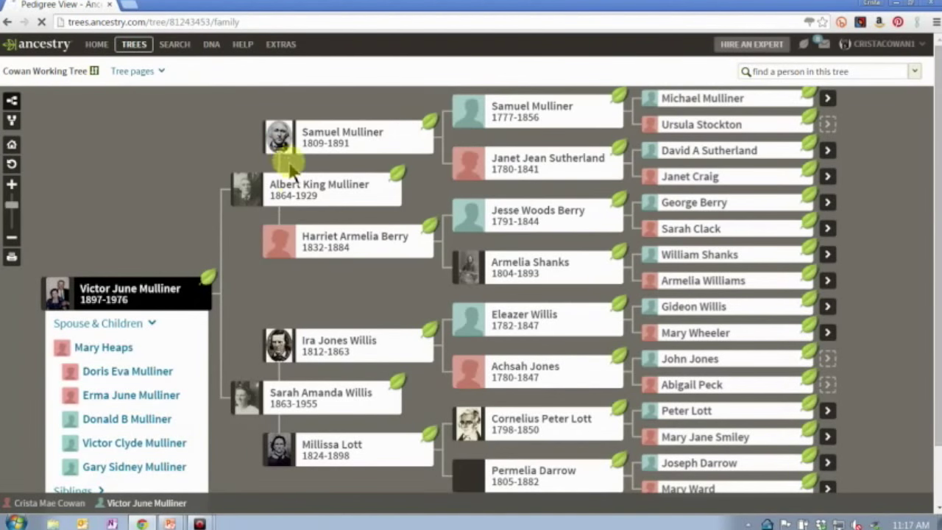
click(298, 187)
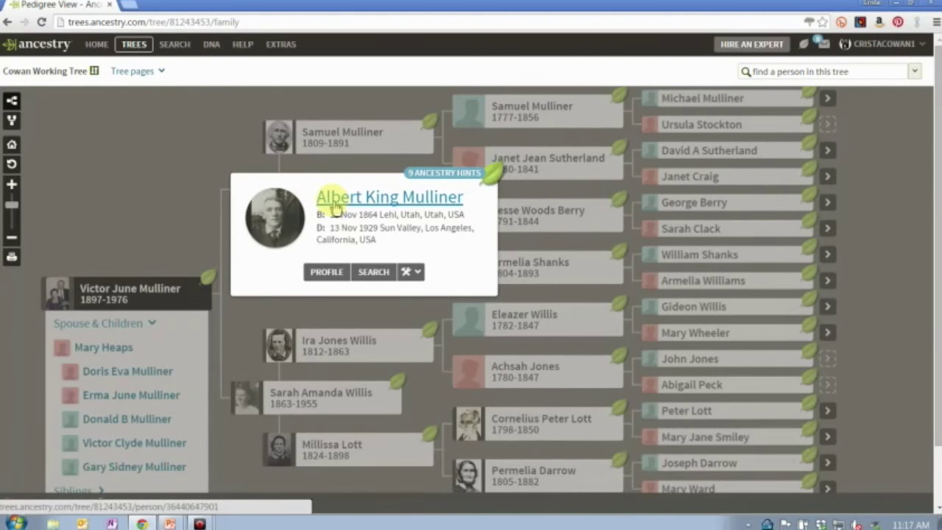
click(331, 197)
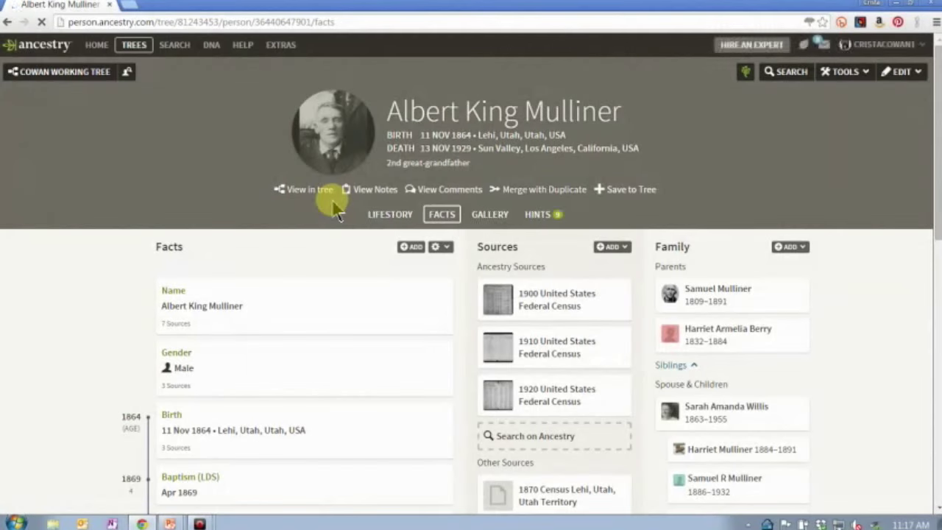
scroll(346, 209, down, 1)
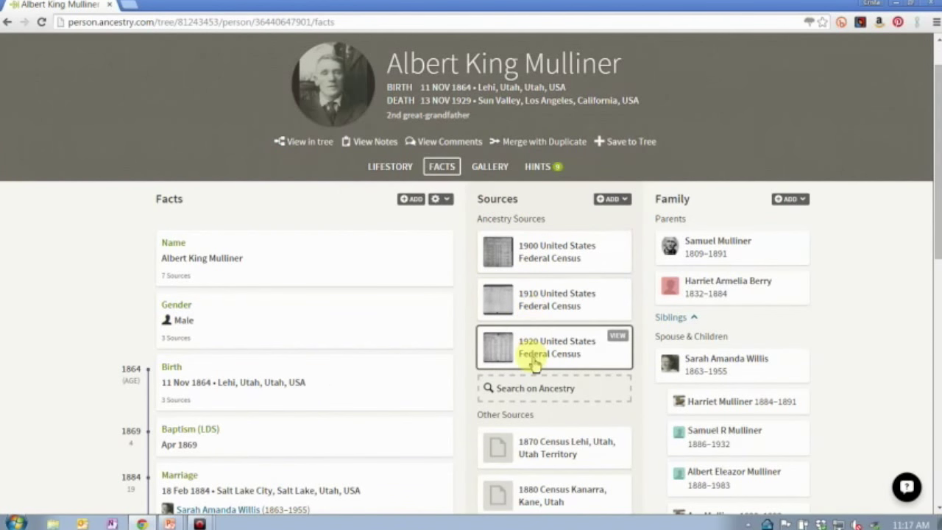
scroll(534, 363, up, 1)
scroll(535, 363, up, 1)
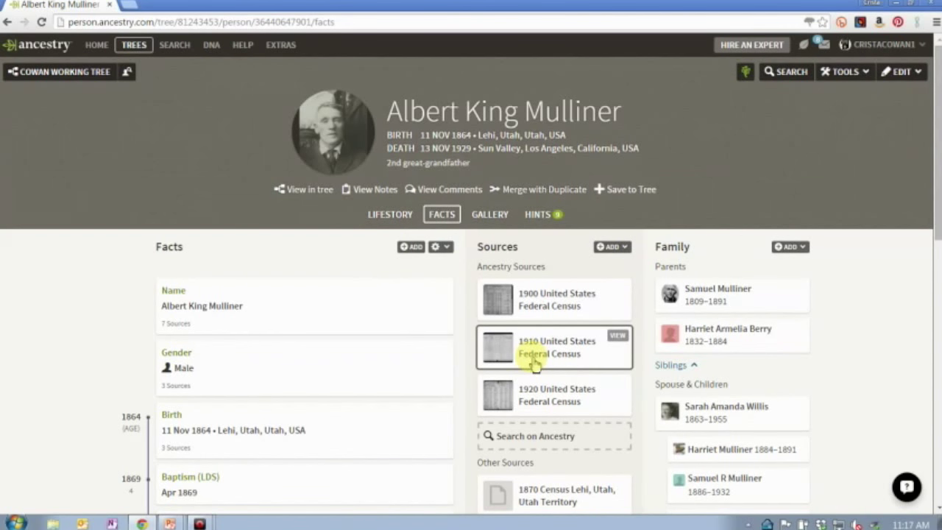
click(485, 220)
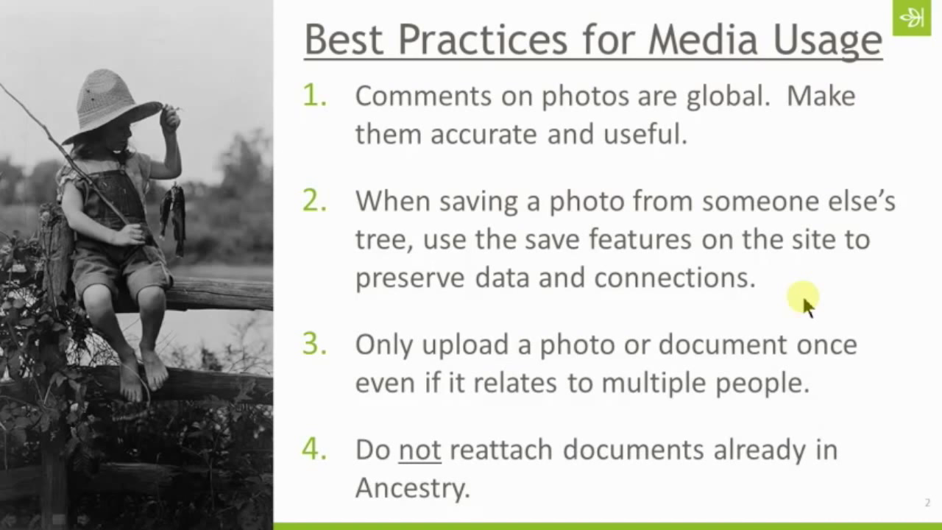
Advance the PowerPoint slide show to the fifth best practice and switch back to the ancestor's gallery in Chrome
click(804, 302)
click(804, 302)
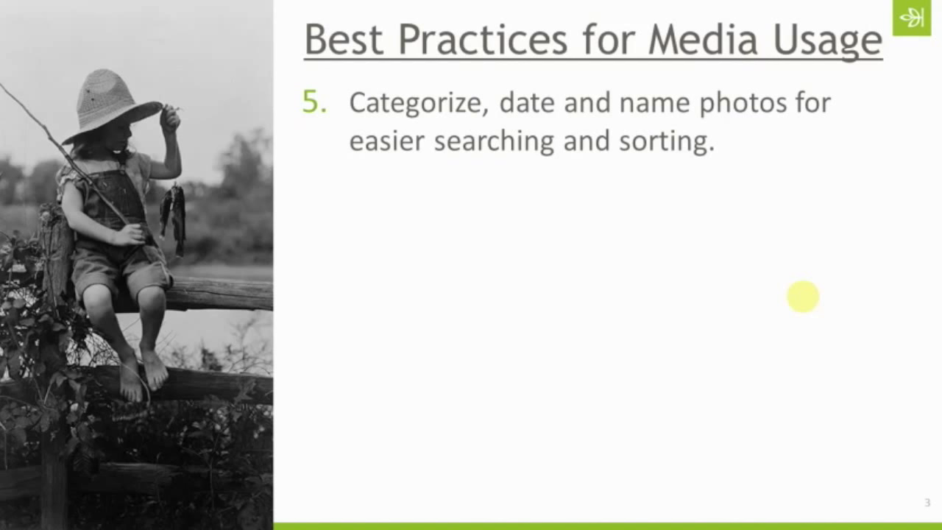
key(alt+Tab)
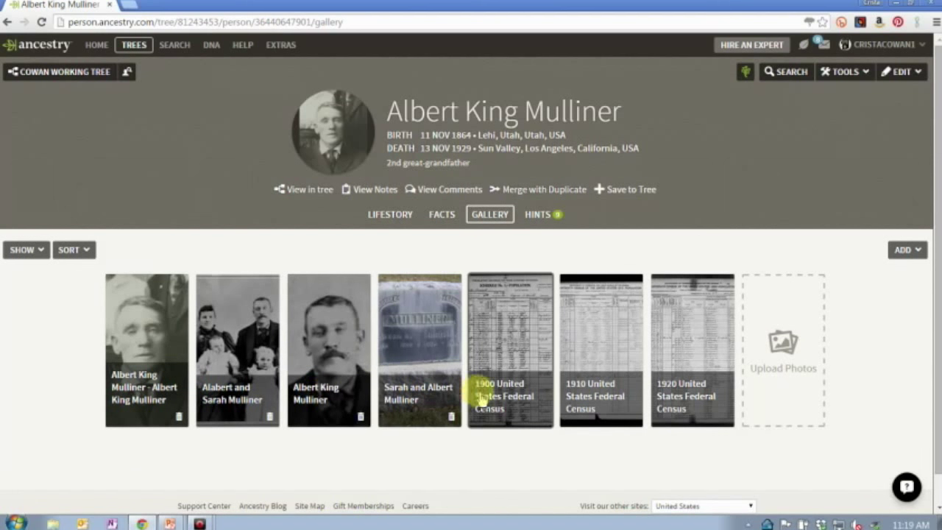
Open the details of the first portrait in the ancestor's gallery for editing and show the available media kinds
click(151, 387)
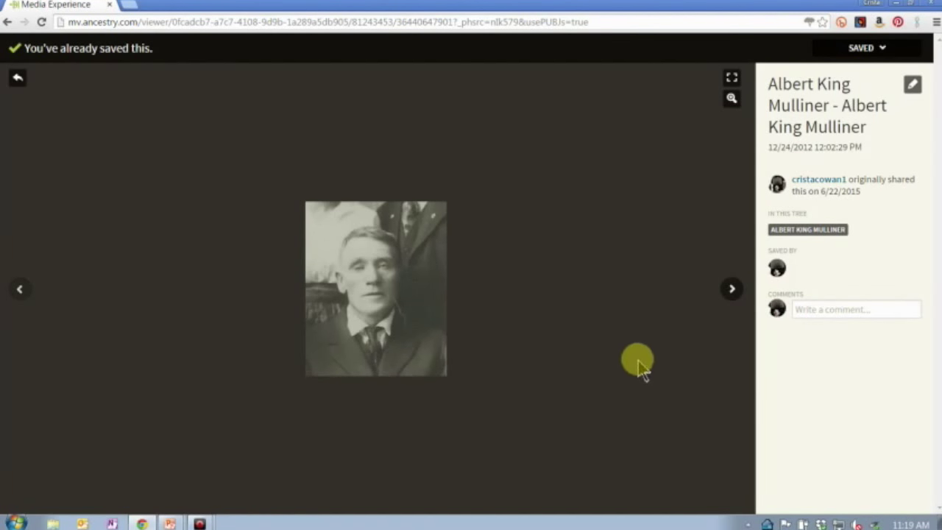
click(914, 87)
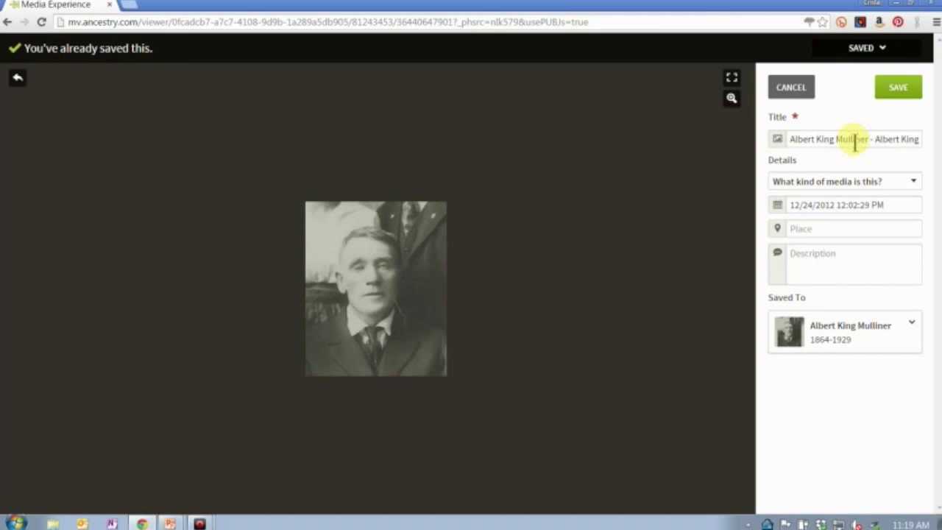
click(915, 184)
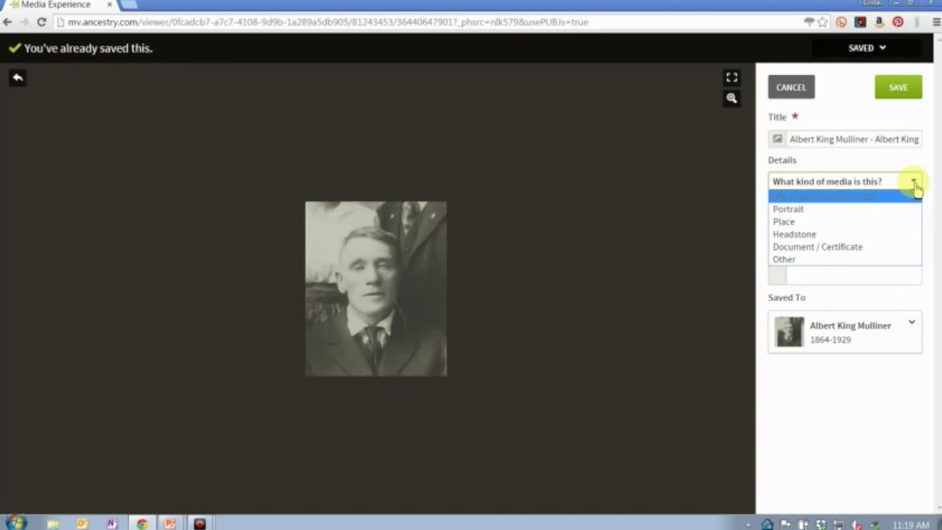